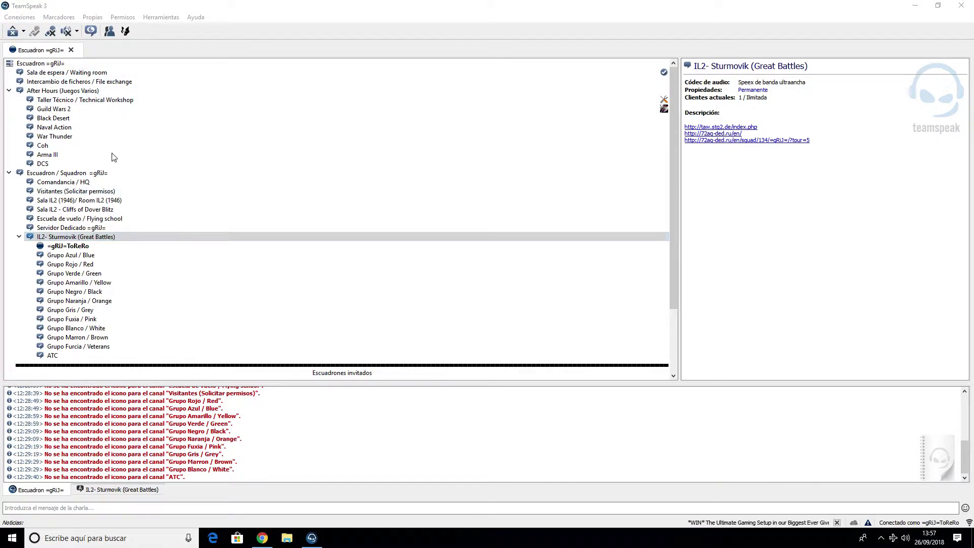
Step: Create a new whisper list with joystick BUTTON 24 as its hotkey, accepting the overlap and assigning it to the Predeterminado profile
{"action": "left_click", "coordinate": [157, 18]}
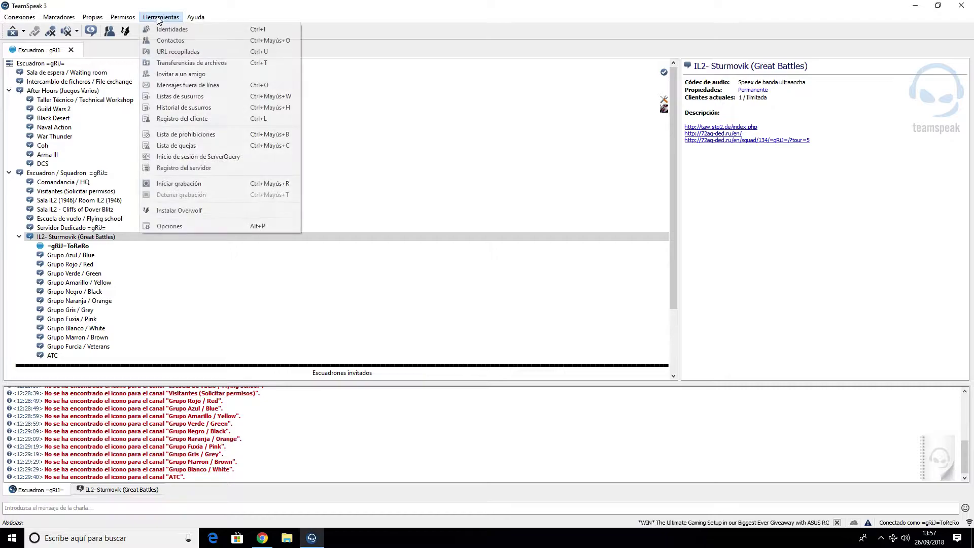
{"action": "left_click", "coordinate": [175, 96]}
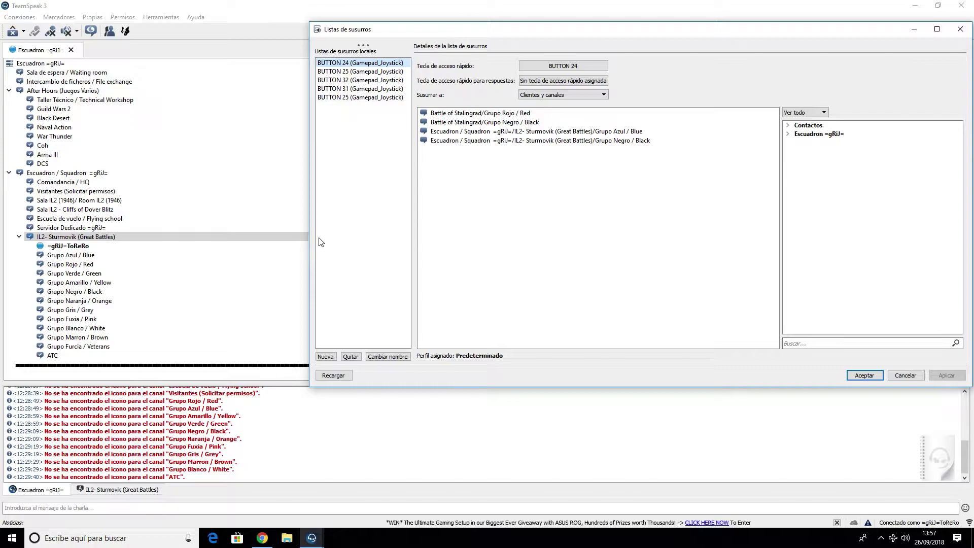
{"action": "left_click", "coordinate": [325, 357]}
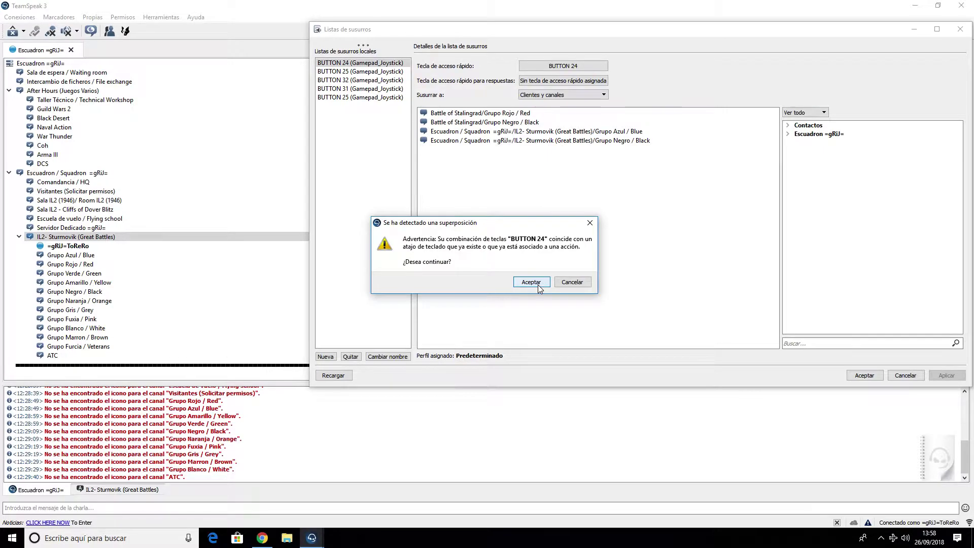
{"action": "left_click", "coordinate": [531, 282]}
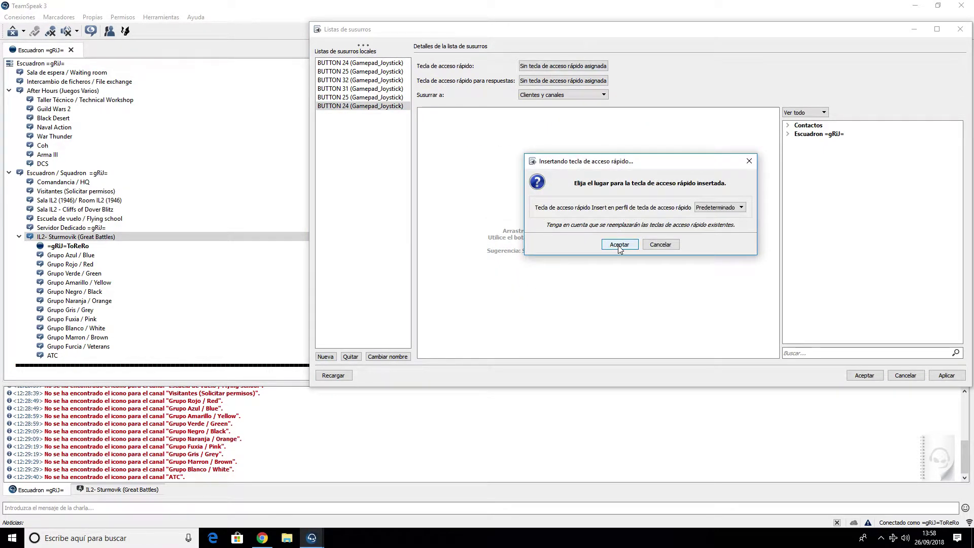
{"action": "left_click", "coordinate": [615, 248]}
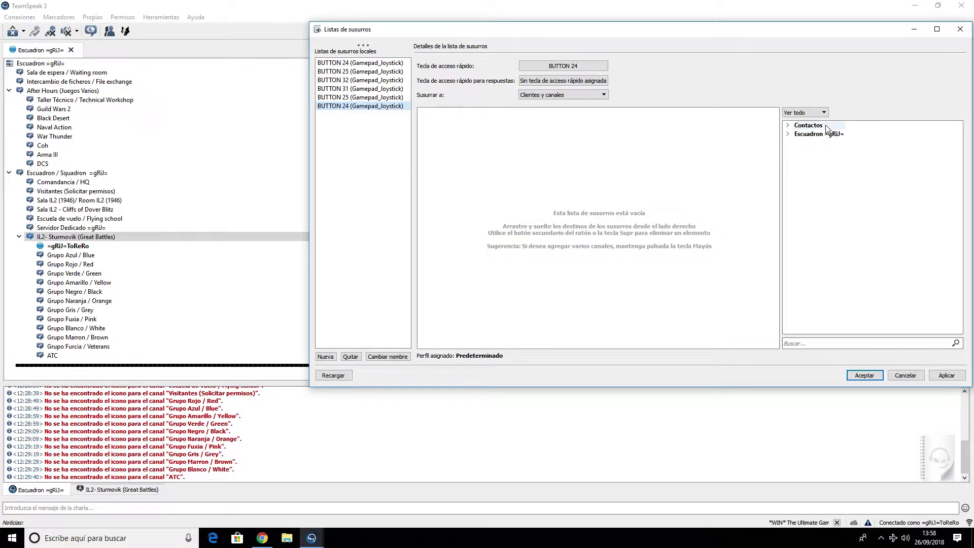
Step: Add the squadron's IL2- Sturmovik (Great Battles) channel Grupo Azul / Blue as a target of the new whisper list
{"action": "left_click", "coordinate": [788, 126]}
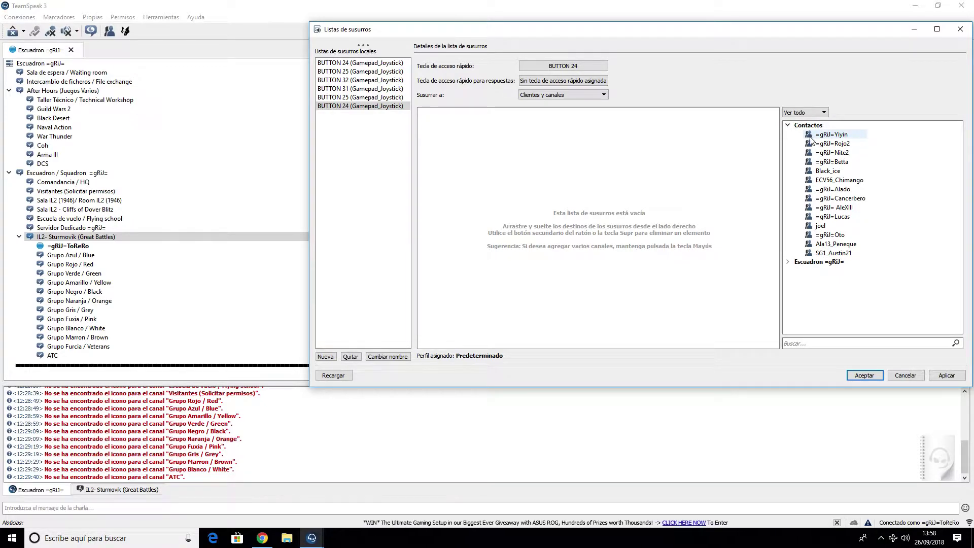
{"action": "left_click", "coordinate": [789, 127]}
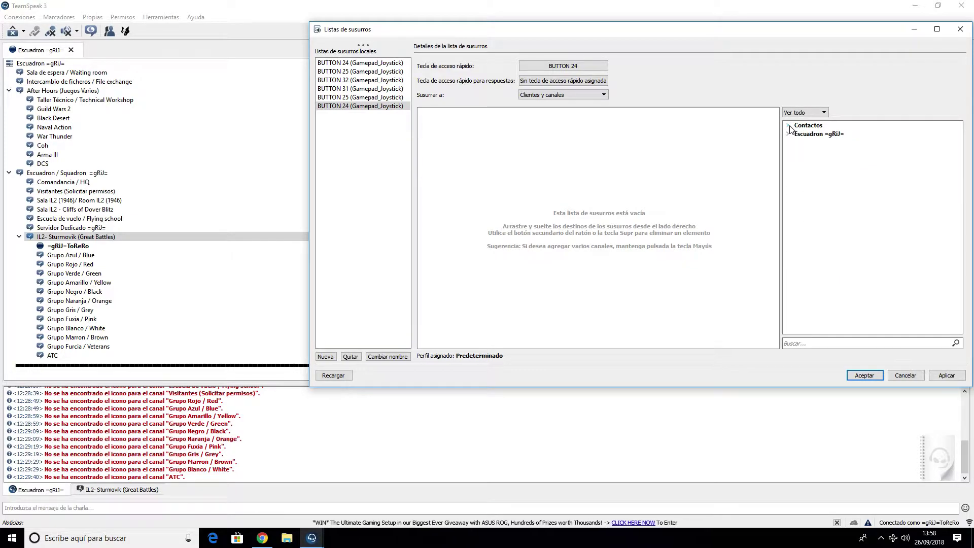
{"action": "left_click", "coordinate": [789, 135]}
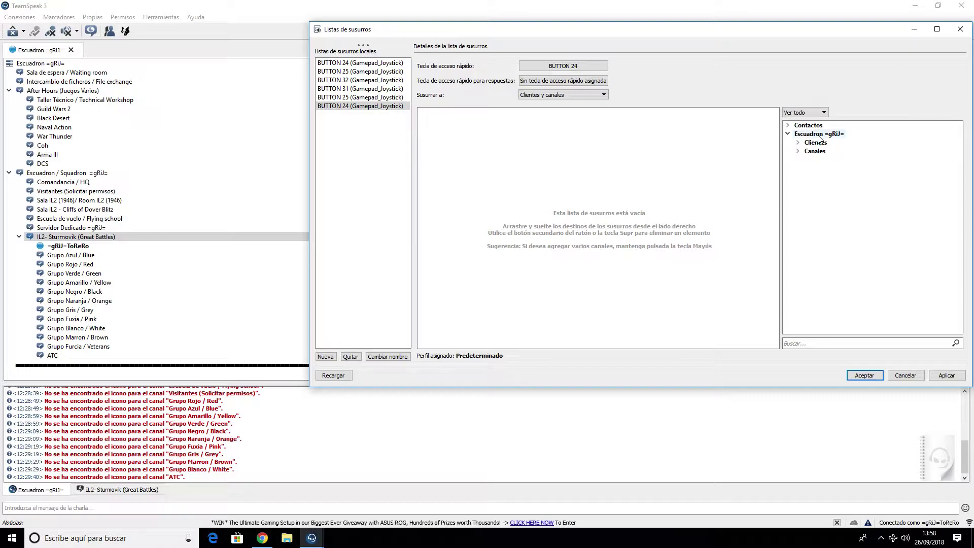
{"action": "left_click", "coordinate": [798, 153]}
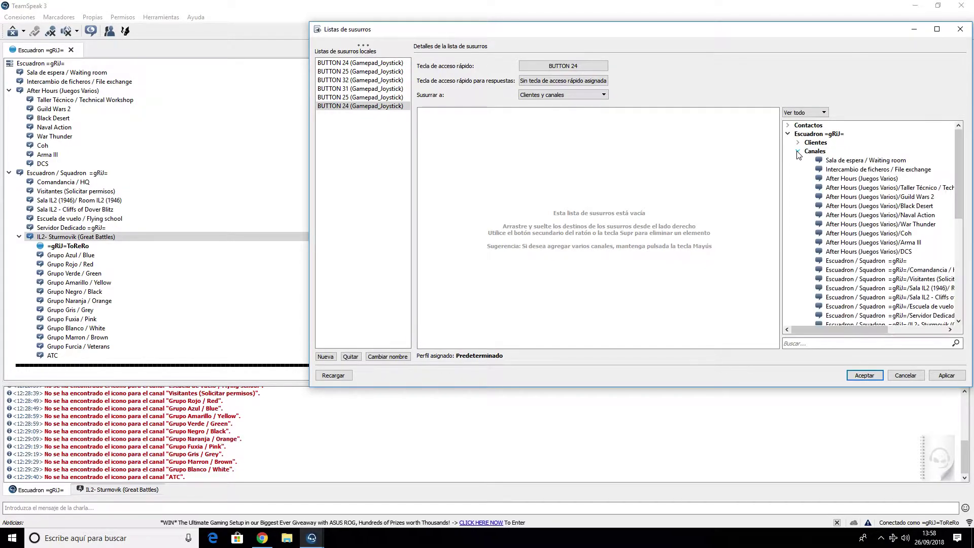
{"action": "scroll", "coordinate": [818, 178], "scroll_direction": "down", "scroll_amount": 2}
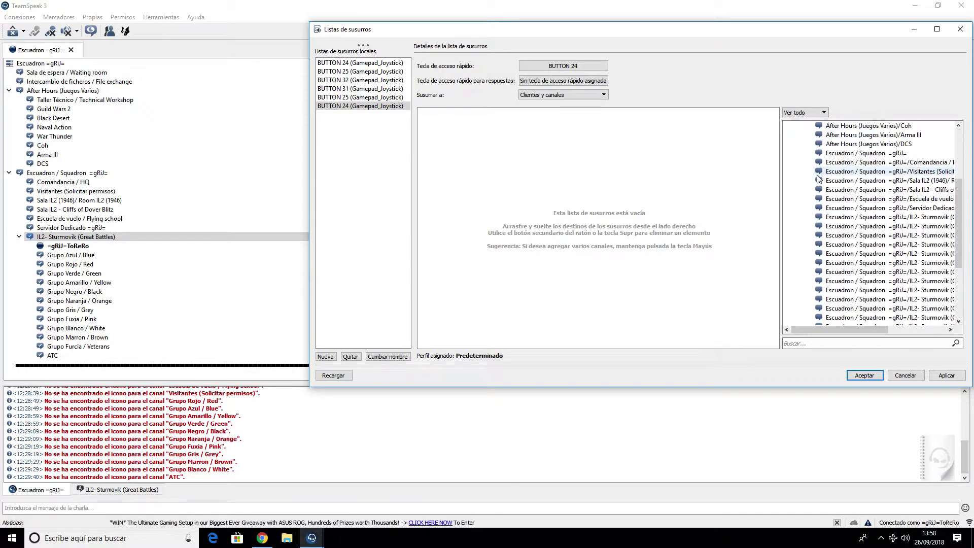
{"action": "scroll", "coordinate": [818, 175], "scroll_direction": "down", "scroll_amount": 3}
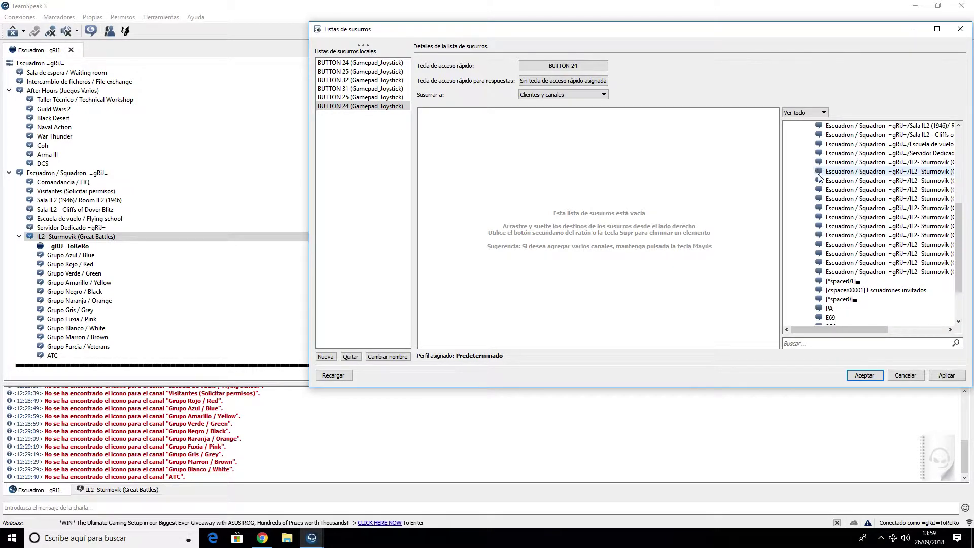
{"action": "left_click_drag", "start_coordinate": [823, 327], "coordinate": [880, 332]}
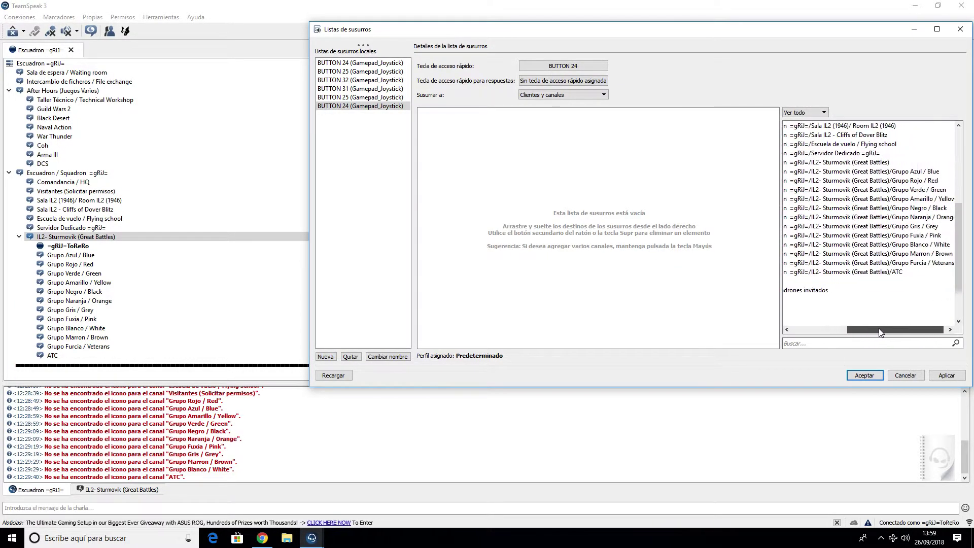
{"action": "scroll", "coordinate": [857, 216], "scroll_direction": "up", "scroll_amount": 1}
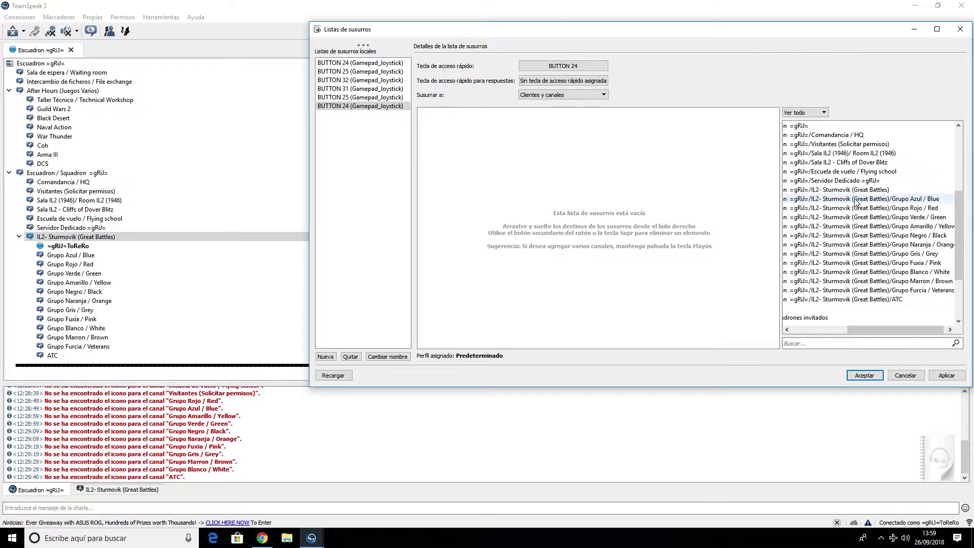
{"action": "left_click_drag", "start_coordinate": [856, 202], "coordinate": [606, 165]}
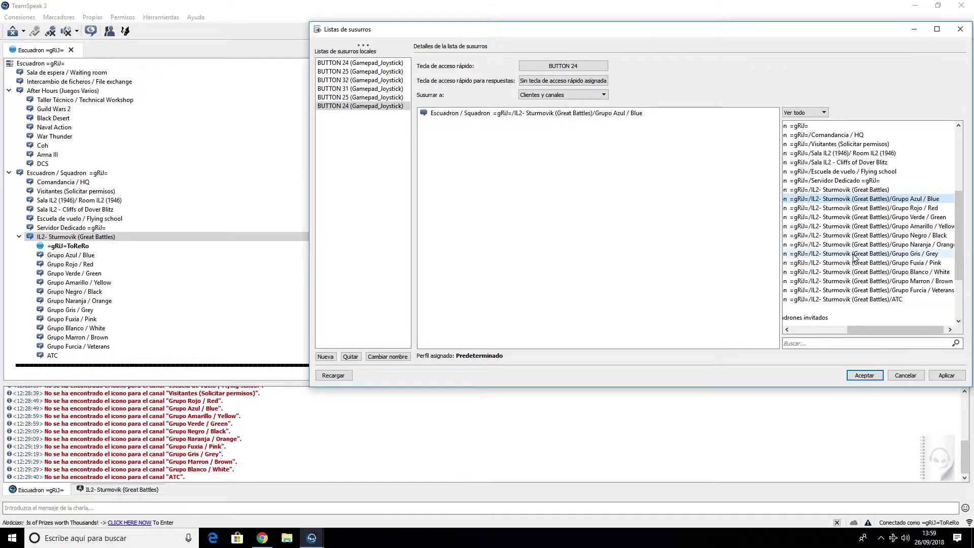
Step: Add the Grupo Negro / Black channel to the same whisper list and save the whisper settings
{"action": "left_click_drag", "start_coordinate": [877, 239], "coordinate": [540, 155]}
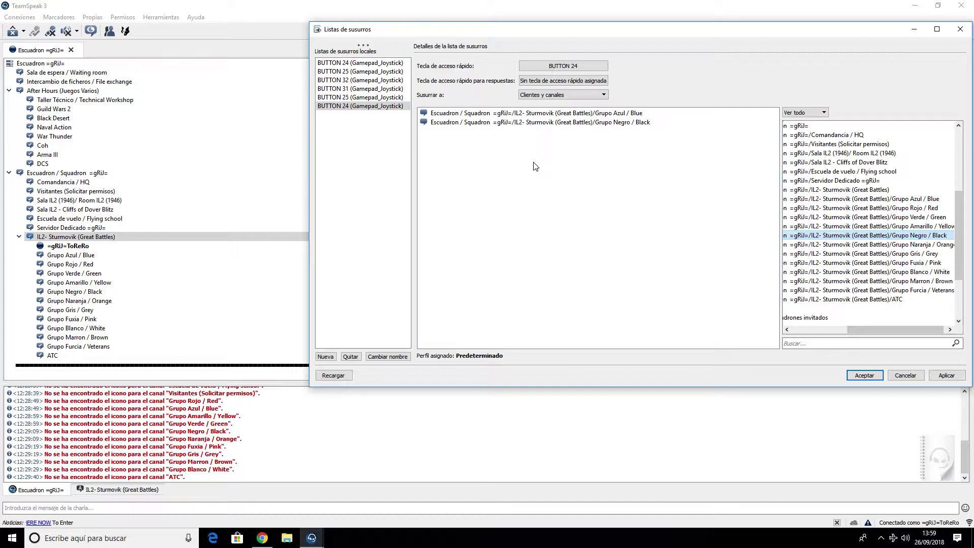
{"action": "left_click", "coordinate": [947, 376]}
{"action": "left_click", "coordinate": [949, 378]}
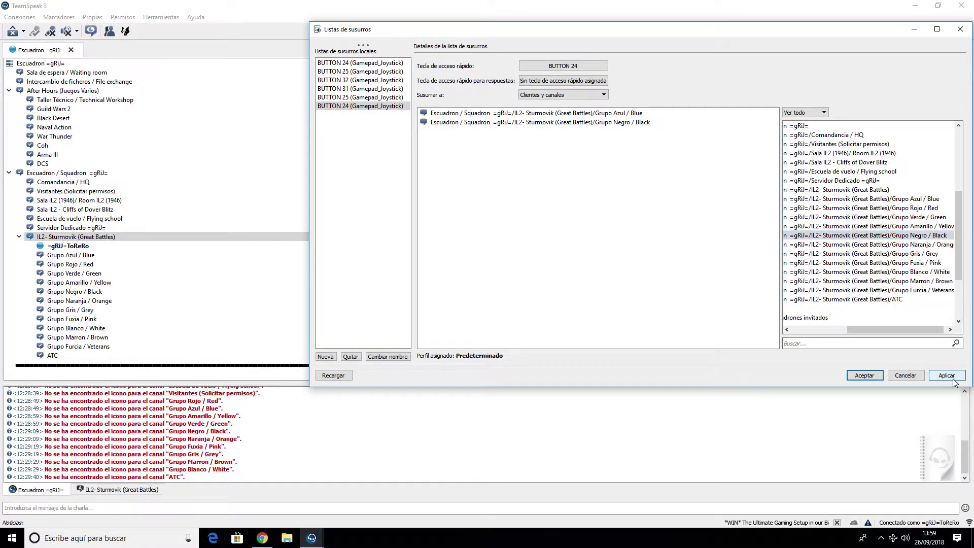
{"action": "left_click", "coordinate": [857, 378]}
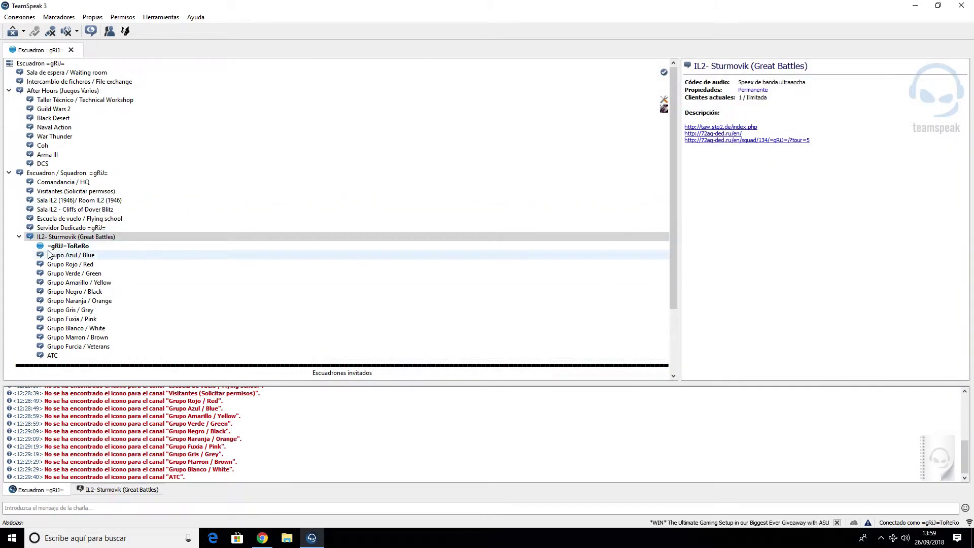
Step: Move your own client into the Grupo Negro / Black channel and check the channels' whisper markers
{"action": "left_click_drag", "start_coordinate": [73, 248], "coordinate": [91, 292]}
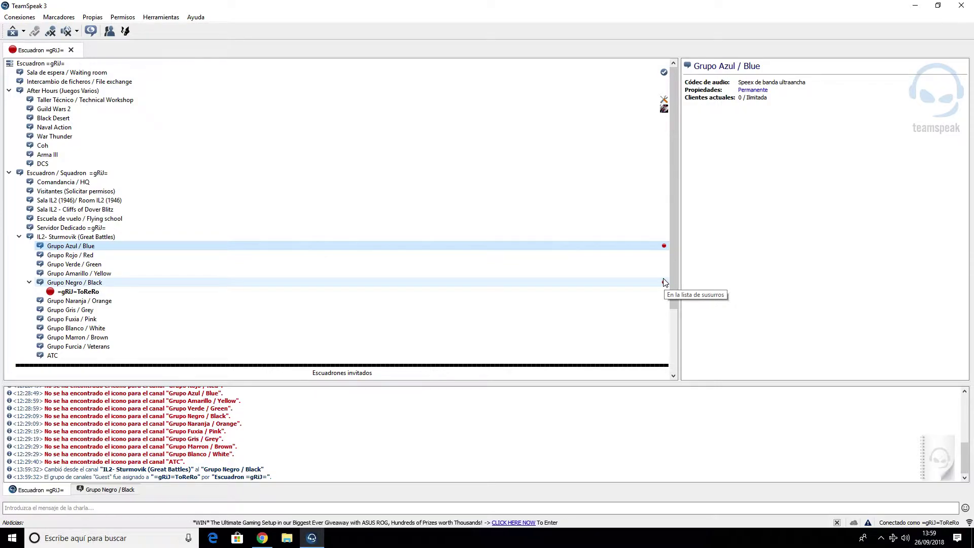
{"action": "mouse_move", "coordinate": [729, 280]}
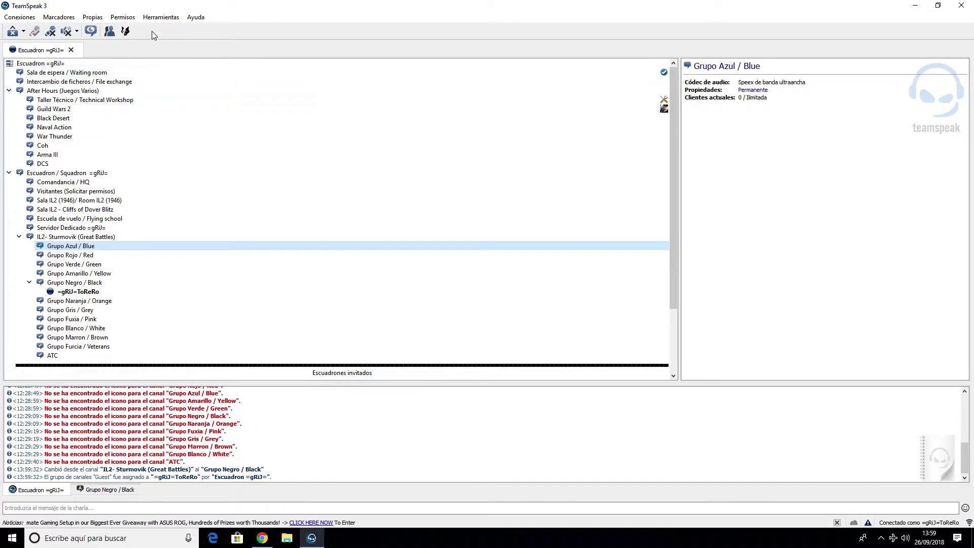
Step: Add the IL2- Sturmovik channel Grupo Rojo / Red to the first BUTTON 24 whisper list and save the whisper settings
{"action": "left_click", "coordinate": [164, 18]}
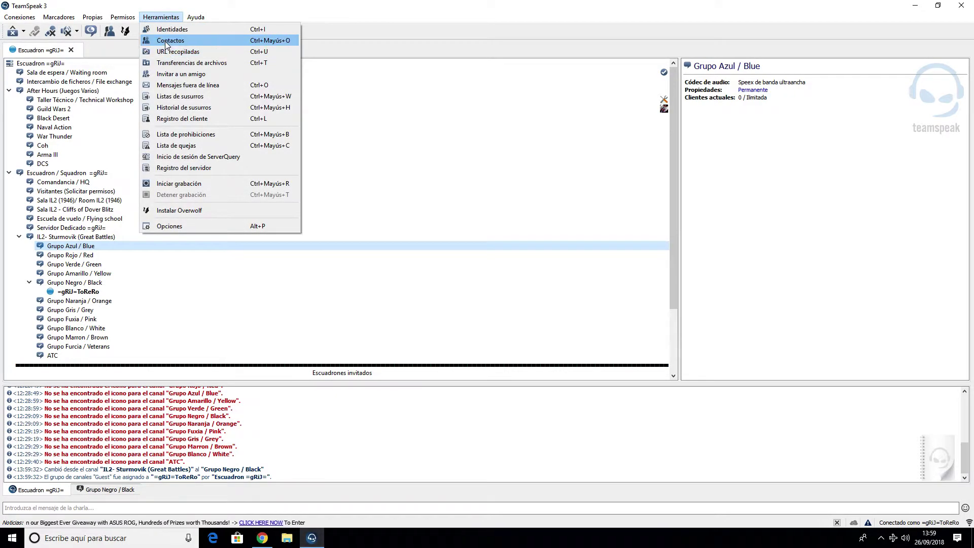
{"action": "left_click", "coordinate": [170, 98]}
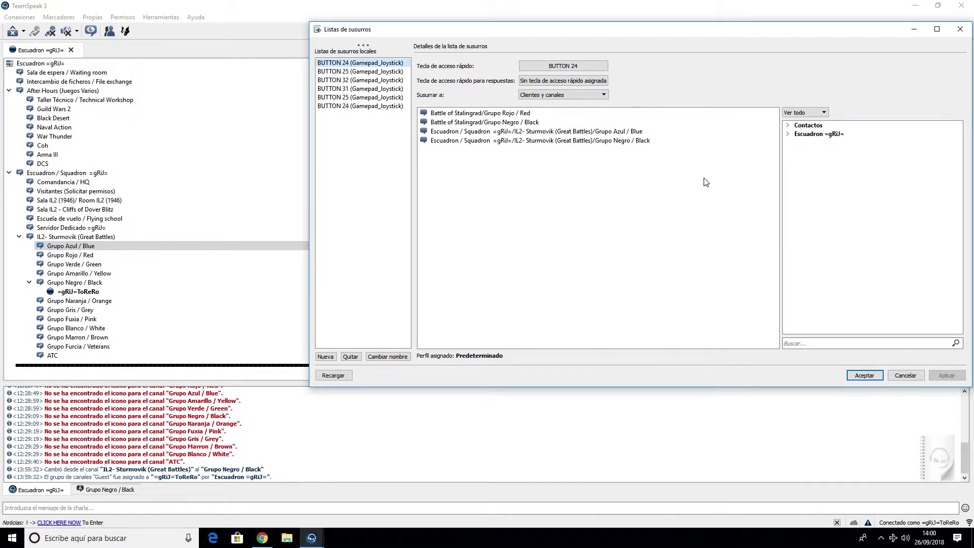
{"action": "left_click", "coordinate": [788, 134]}
{"action": "left_click", "coordinate": [798, 151]}
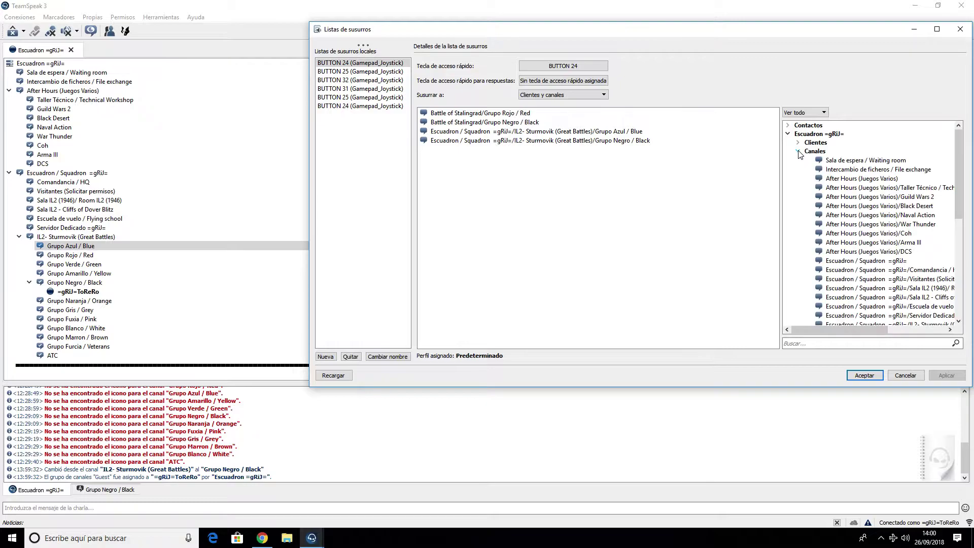
{"action": "scroll", "coordinate": [861, 257], "scroll_direction": "down", "scroll_amount": 2}
{"action": "left_click_drag", "start_coordinate": [852, 329], "coordinate": [929, 333]}
{"action": "scroll", "coordinate": [870, 284], "scroll_direction": "down", "scroll_amount": 3}
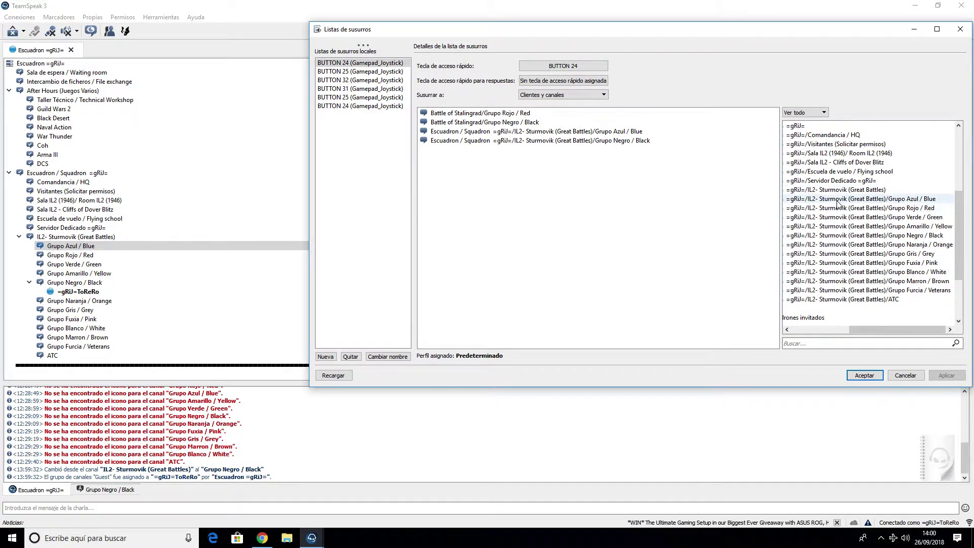
{"action": "left_click_drag", "start_coordinate": [838, 209], "coordinate": [484, 186]}
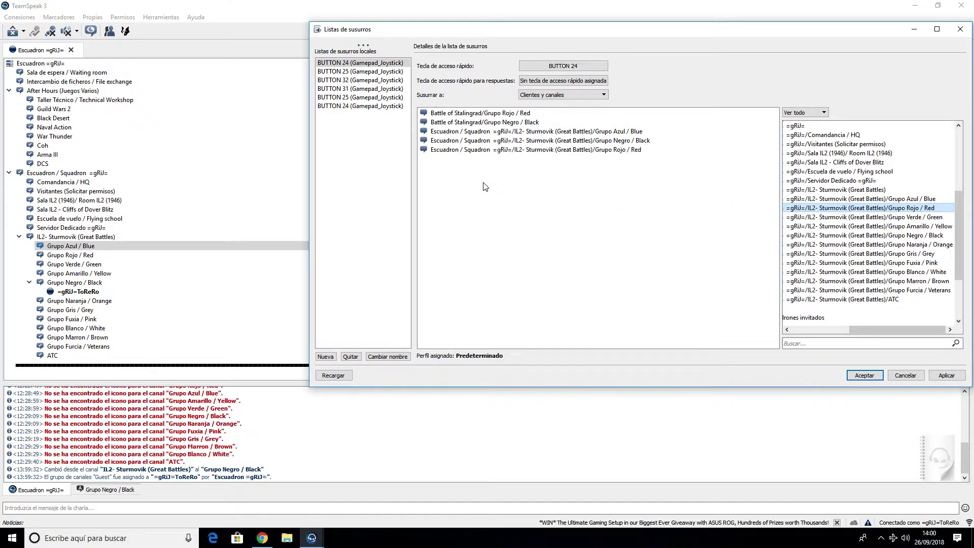
{"action": "left_click", "coordinate": [946, 376]}
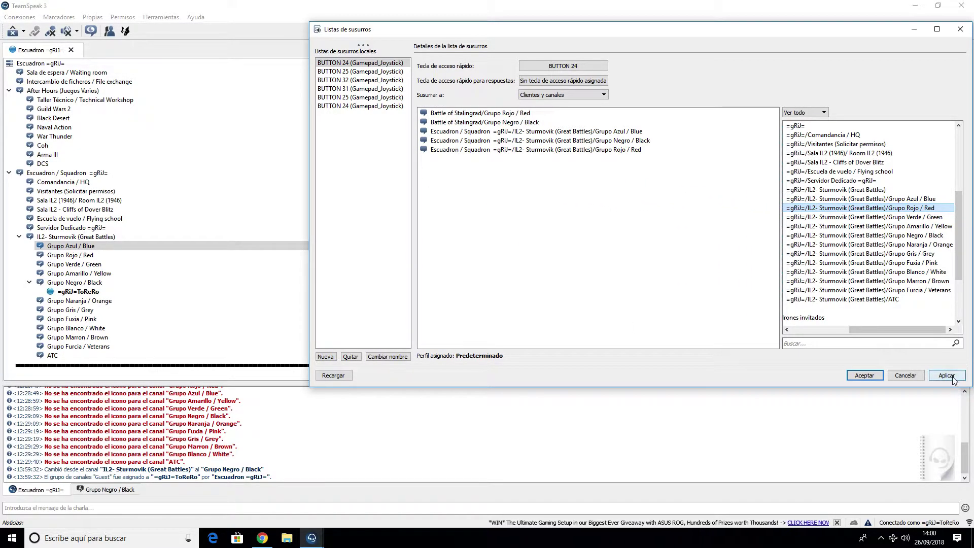
{"action": "left_click", "coordinate": [859, 374]}
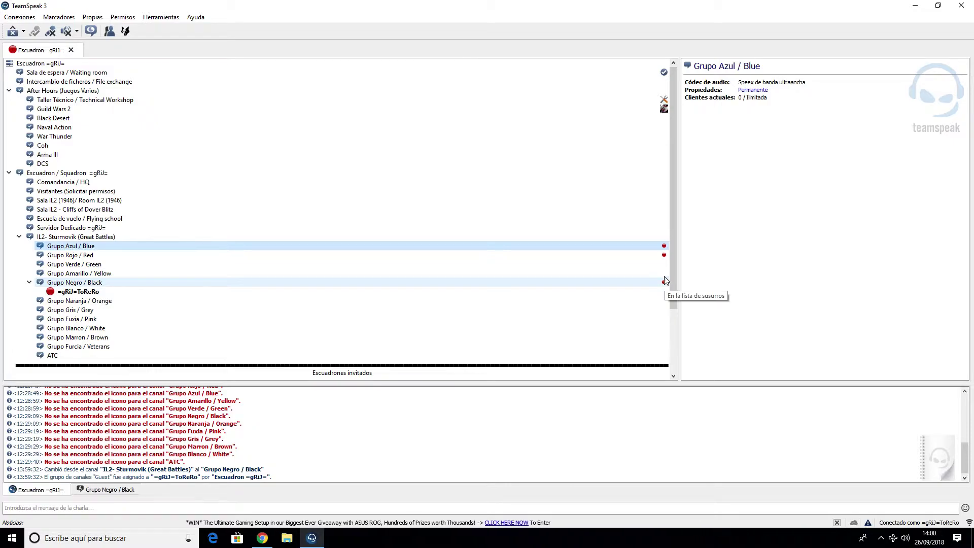
{"action": "mouse_move", "coordinate": [667, 254]}
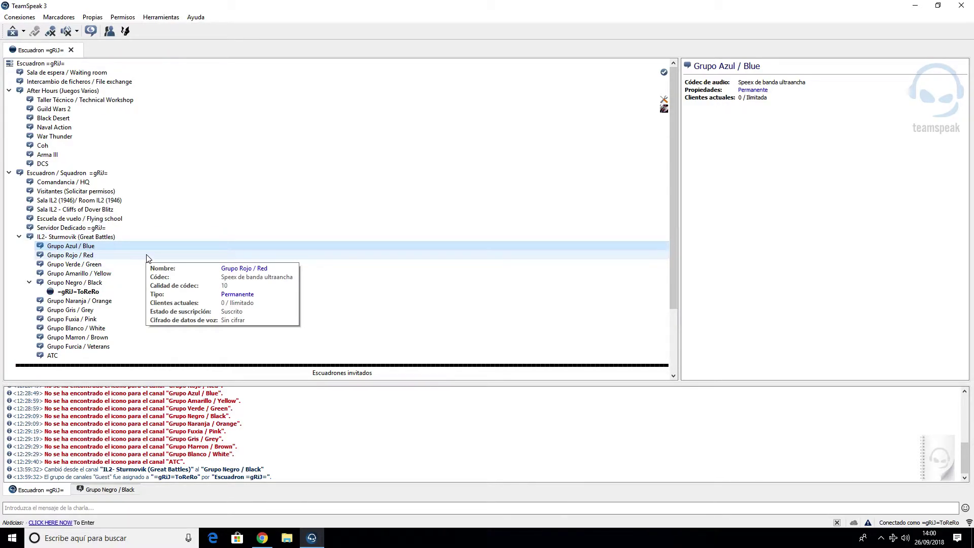
Step: Open the whisper lists and delete every existing local list, including those assigned to BUTTON 24, 25, 31 and 32
{"action": "left_click", "coordinate": [162, 20]}
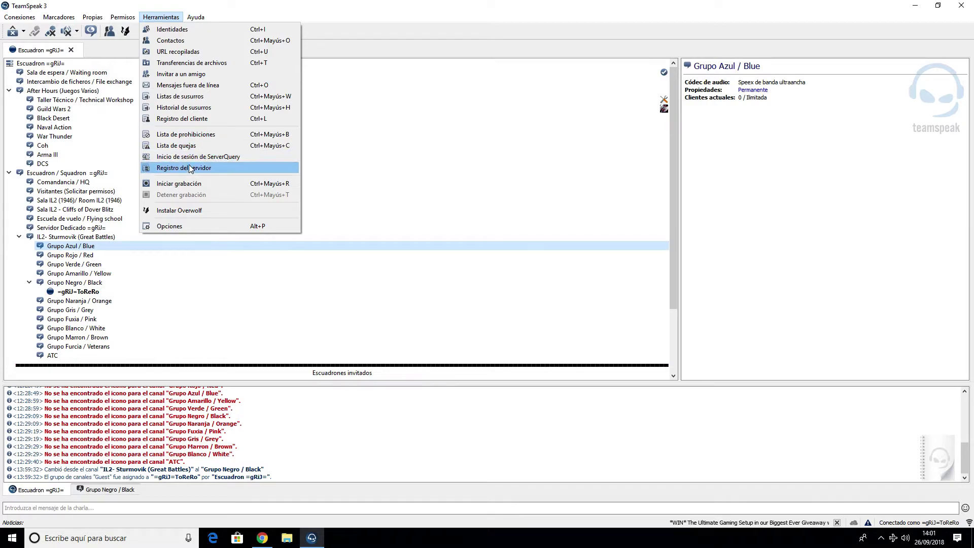
{"action": "left_click", "coordinate": [180, 97]}
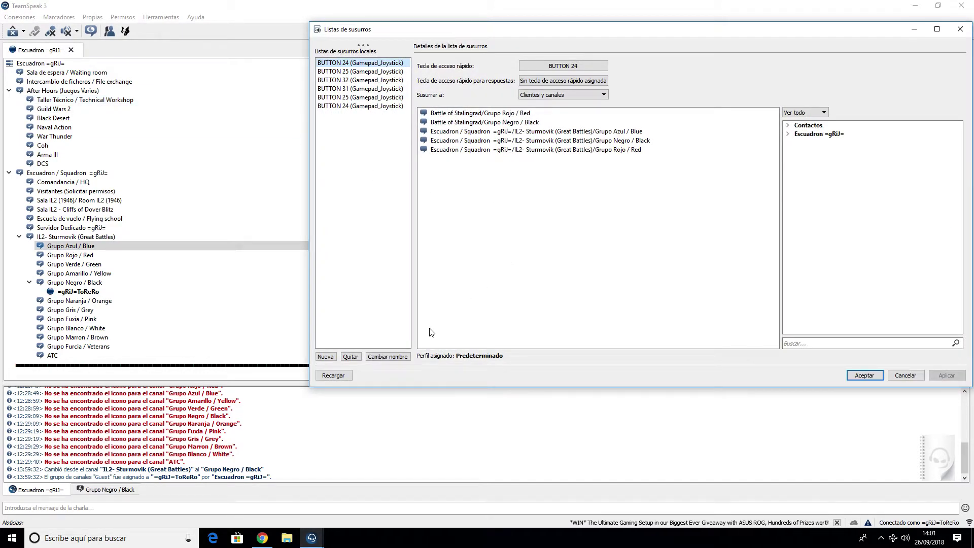
{"action": "left_click", "coordinate": [351, 357]}
{"action": "left_click", "coordinate": [658, 222]}
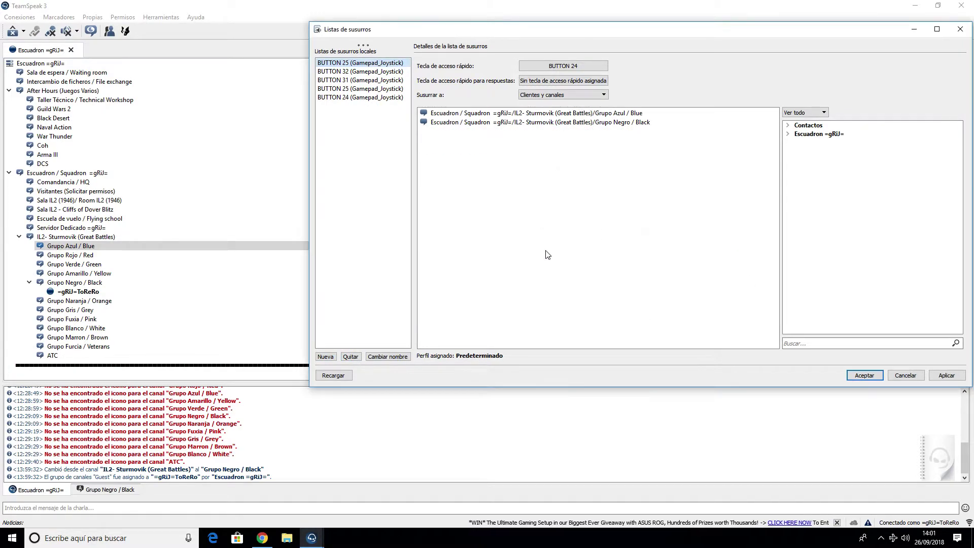
{"action": "left_click", "coordinate": [350, 356]}
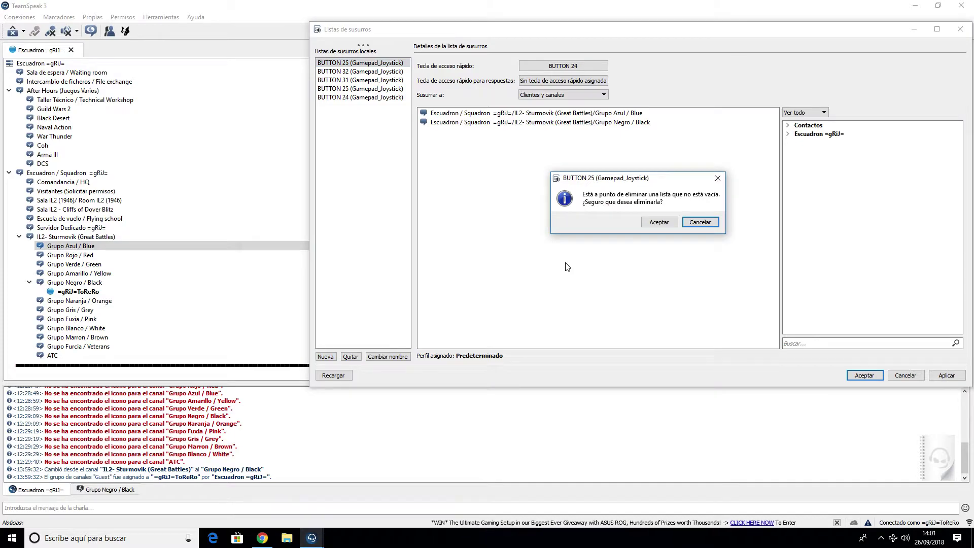
{"action": "left_click", "coordinate": [658, 222]}
{"action": "left_click", "coordinate": [351, 357]}
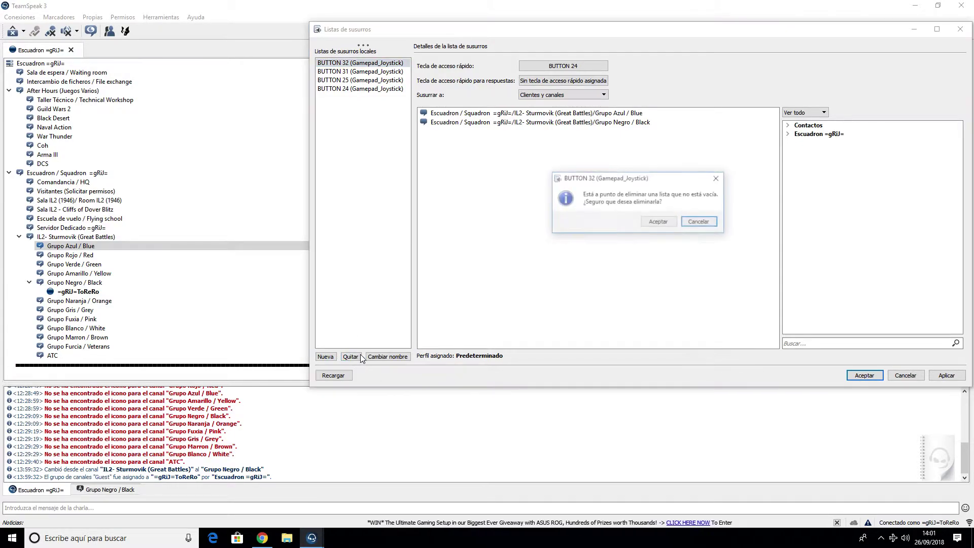
{"action": "left_click", "coordinate": [663, 225]}
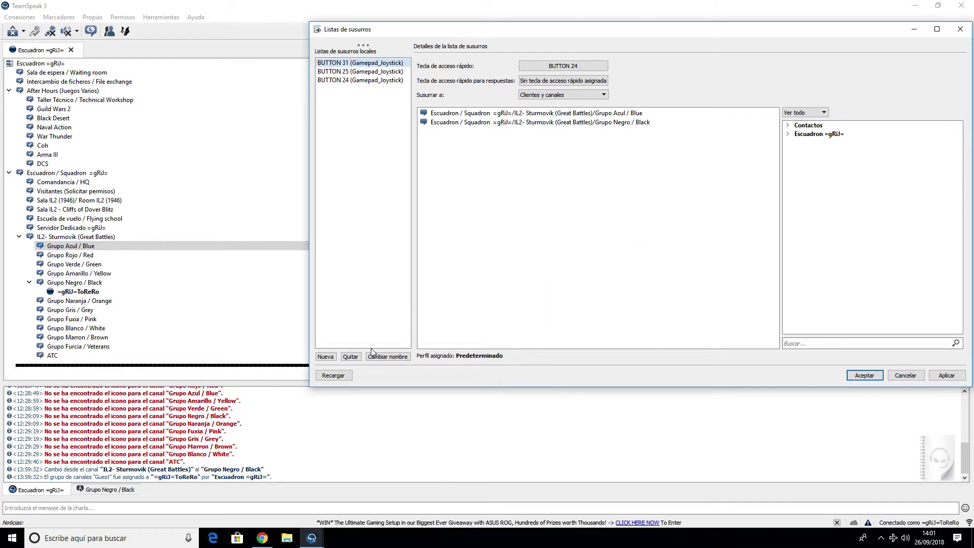
{"action": "left_click", "coordinate": [356, 358]}
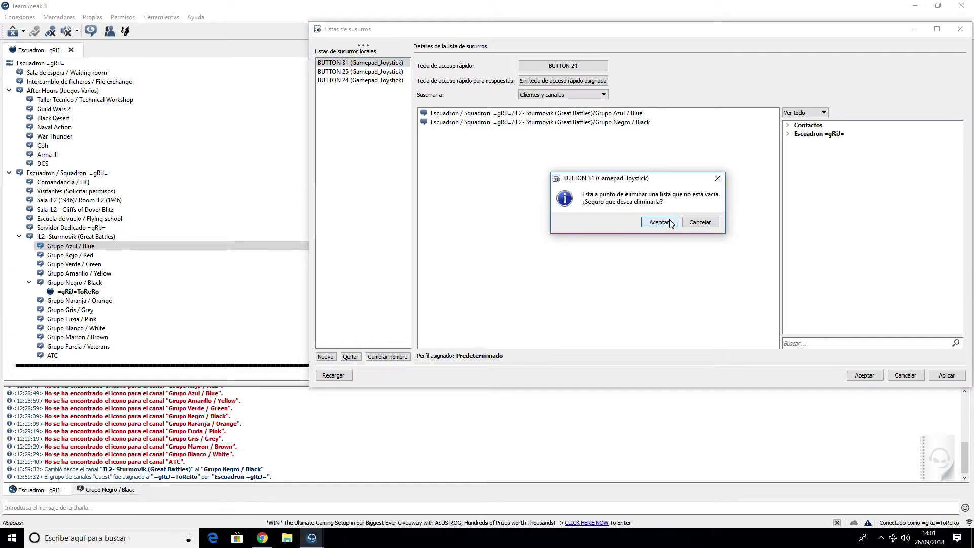
{"action": "left_click", "coordinate": [669, 219]}
{"action": "left_click", "coordinate": [357, 358]}
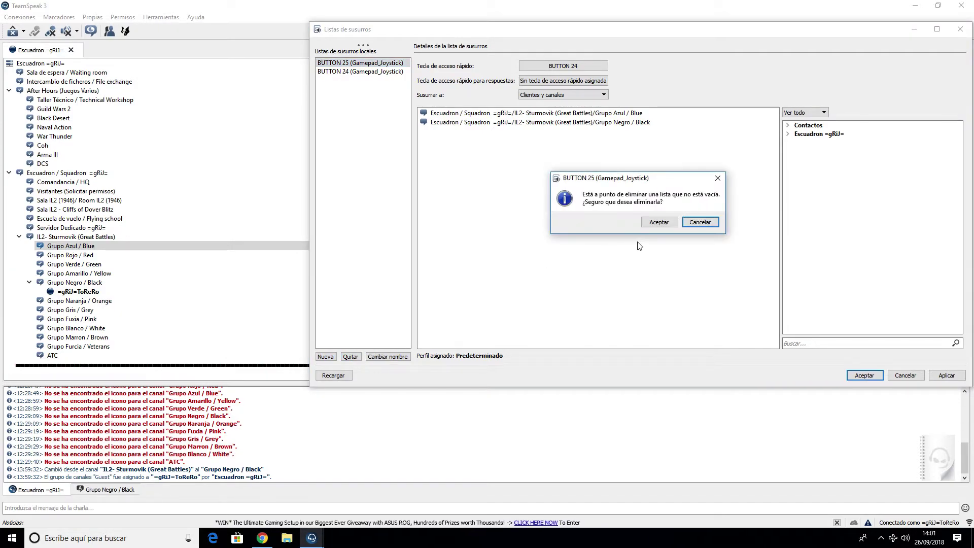
{"action": "left_click", "coordinate": [658, 223]}
{"action": "left_click", "coordinate": [351, 356]}
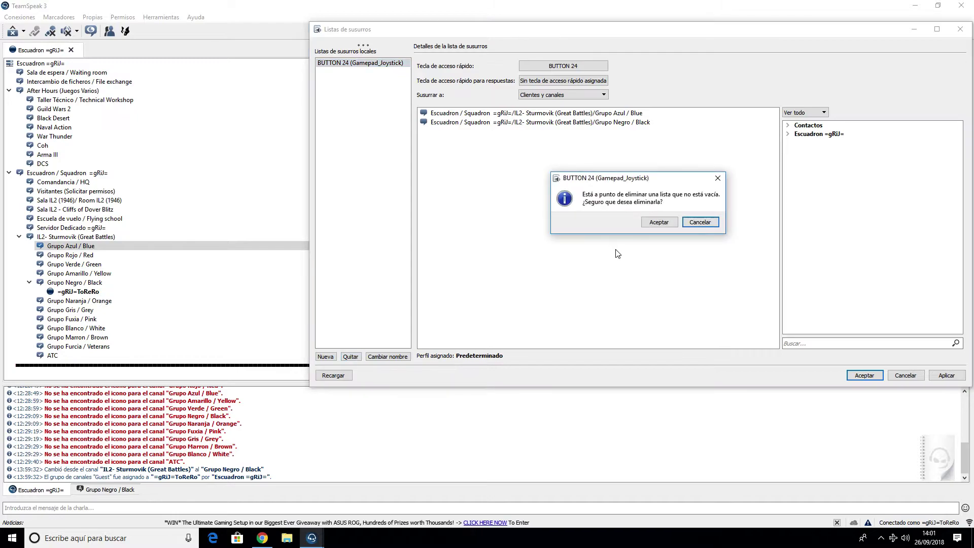
{"action": "left_click", "coordinate": [660, 224]}
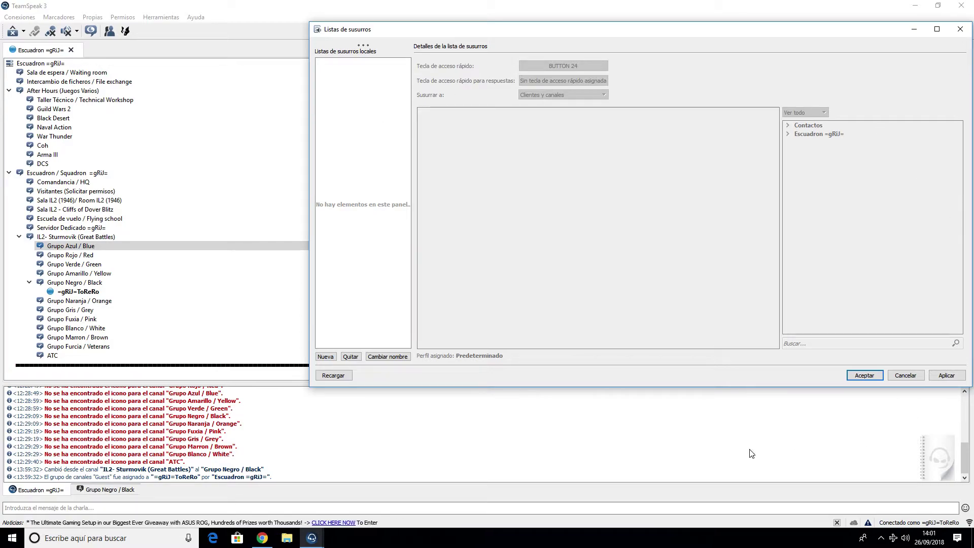
Step: Create a new whisper list triggered by joystick BUTTON 24 in the Predeterminado hotkey profile, accepting the hotkey overlap
{"action": "left_click", "coordinate": [324, 356]}
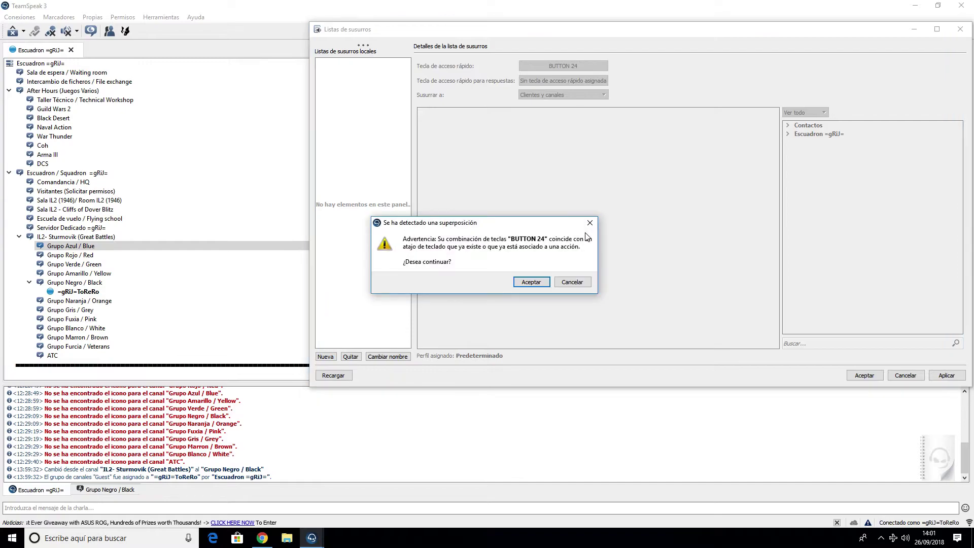
{"action": "left_click", "coordinate": [533, 285]}
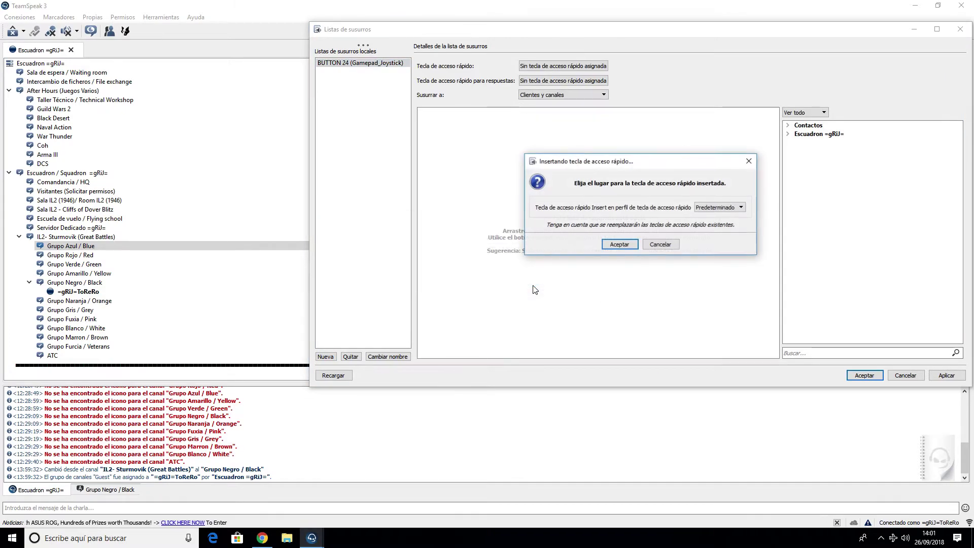
{"action": "left_click", "coordinate": [621, 245]}
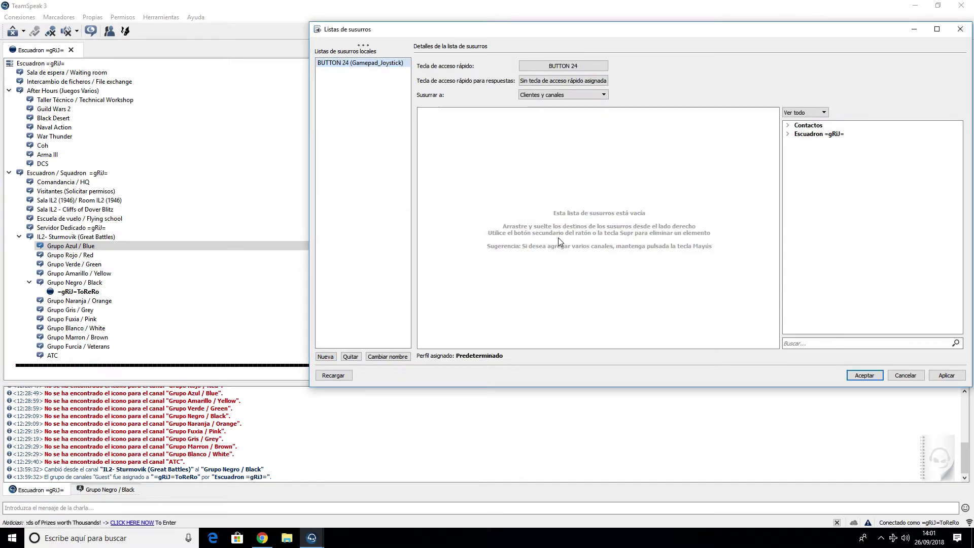
Step: Add the IL2- Sturmovik channels Grupo Negro / Black and Grupo Azul / Blue to the BUTTON 24 list and save the whisper settings
{"action": "left_click", "coordinate": [788, 134]}
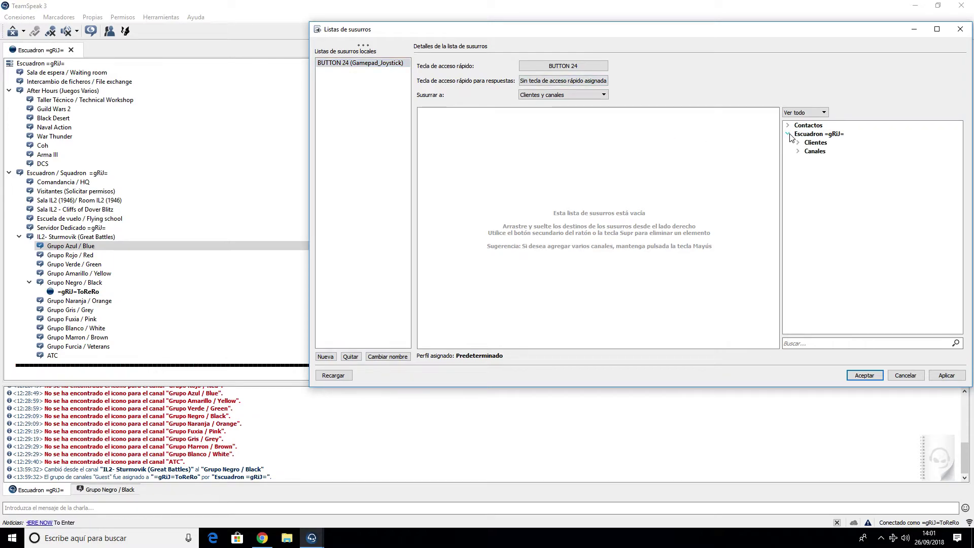
{"action": "left_click", "coordinate": [798, 152]}
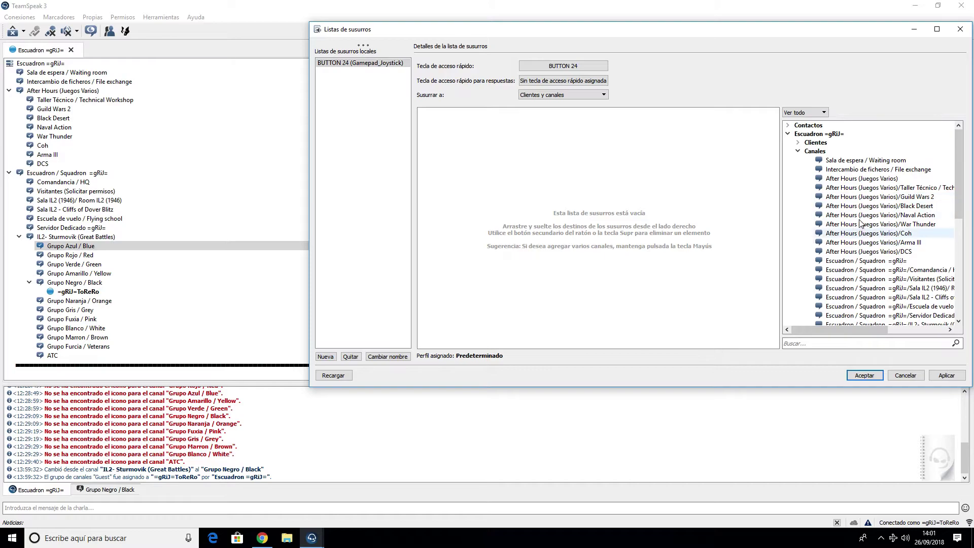
{"action": "left_click_drag", "start_coordinate": [958, 172], "coordinate": [958, 221]}
{"action": "left_click_drag", "start_coordinate": [858, 330], "coordinate": [913, 329]}
{"action": "scroll", "coordinate": [908, 249], "scroll_direction": "down", "scroll_amount": 2}
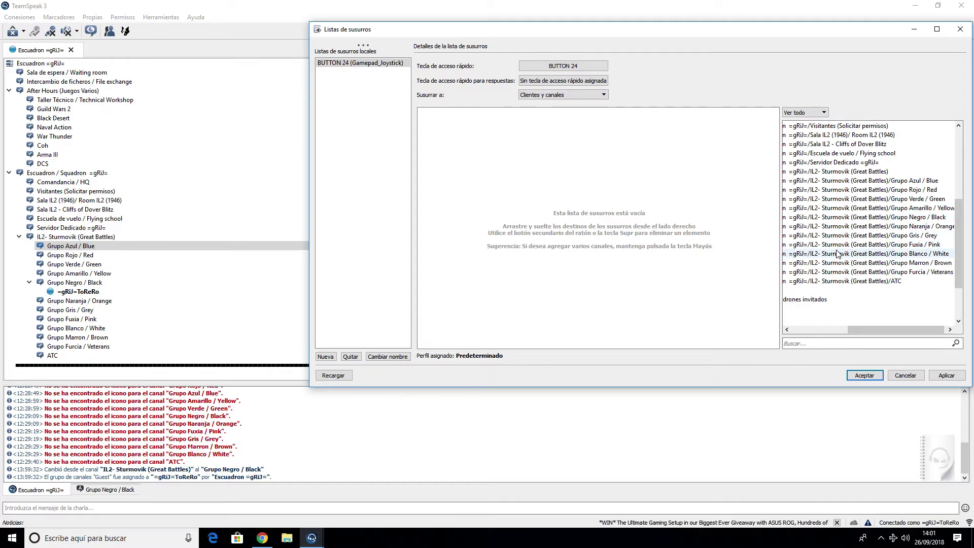
{"action": "left_click_drag", "start_coordinate": [840, 219], "coordinate": [591, 166]}
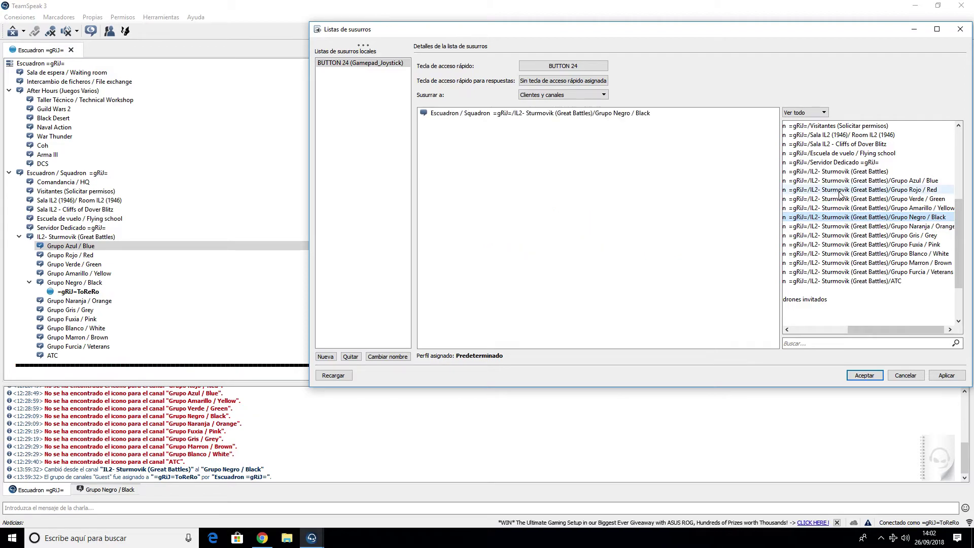
{"action": "left_click_drag", "start_coordinate": [843, 183], "coordinate": [559, 161]}
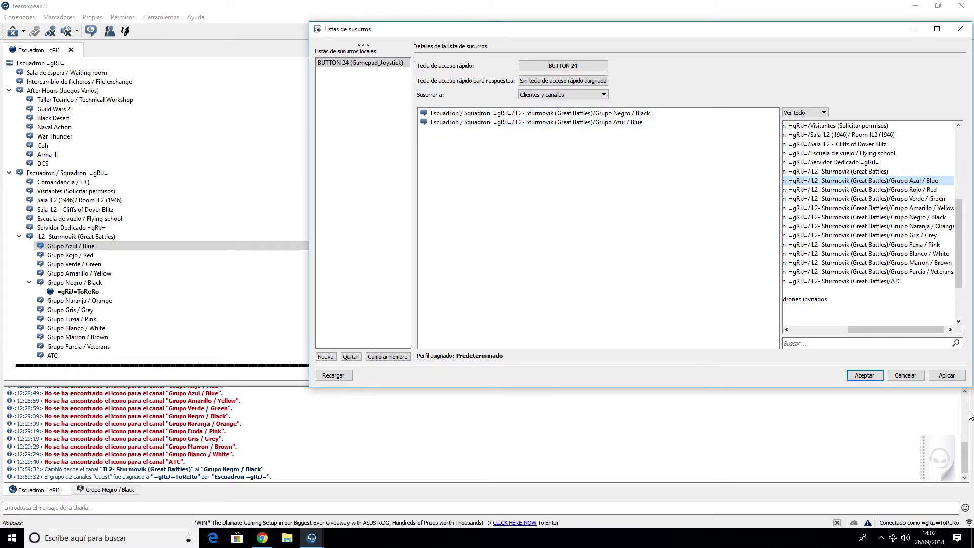
{"action": "left_click", "coordinate": [948, 379]}
{"action": "left_click", "coordinate": [865, 376]}
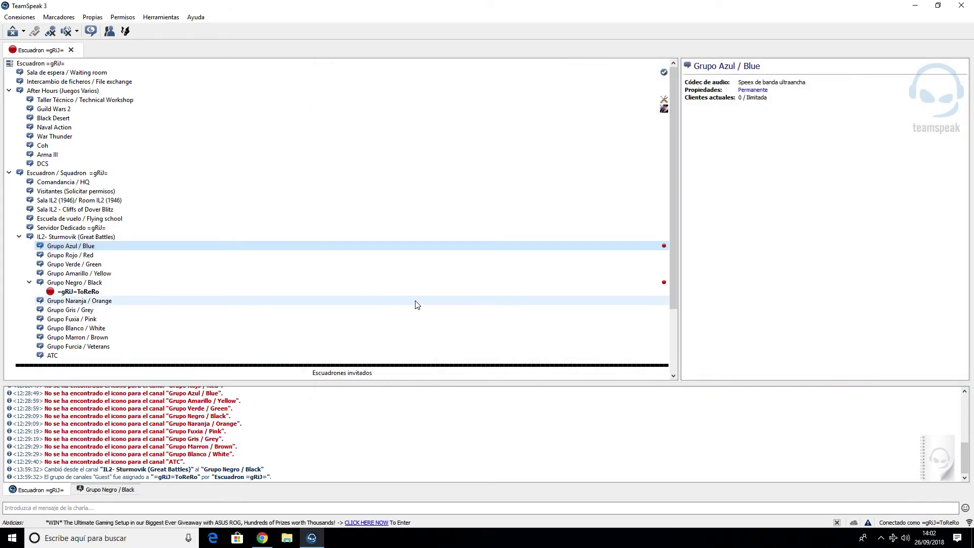
{"action": "mouse_move", "coordinate": [115, 285]}
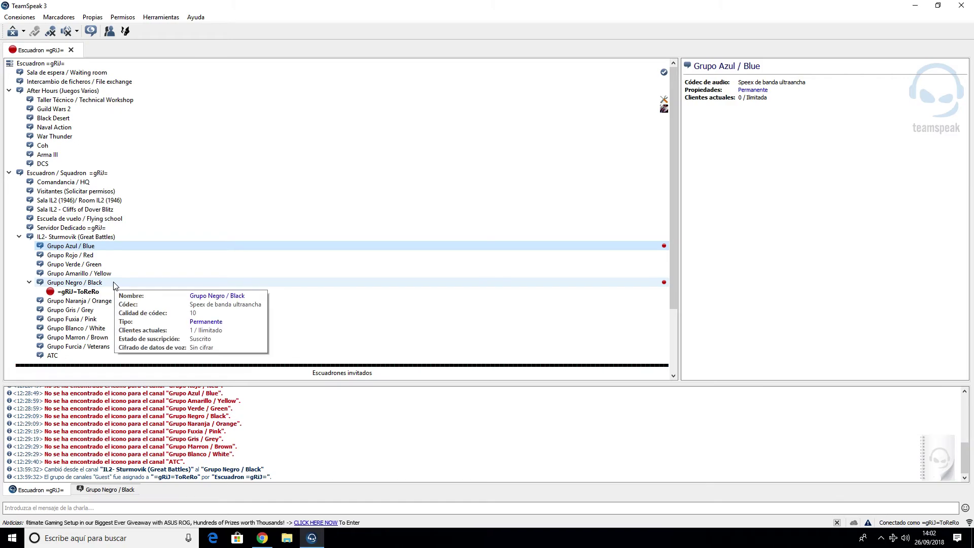
{"action": "mouse_move", "coordinate": [125, 250]}
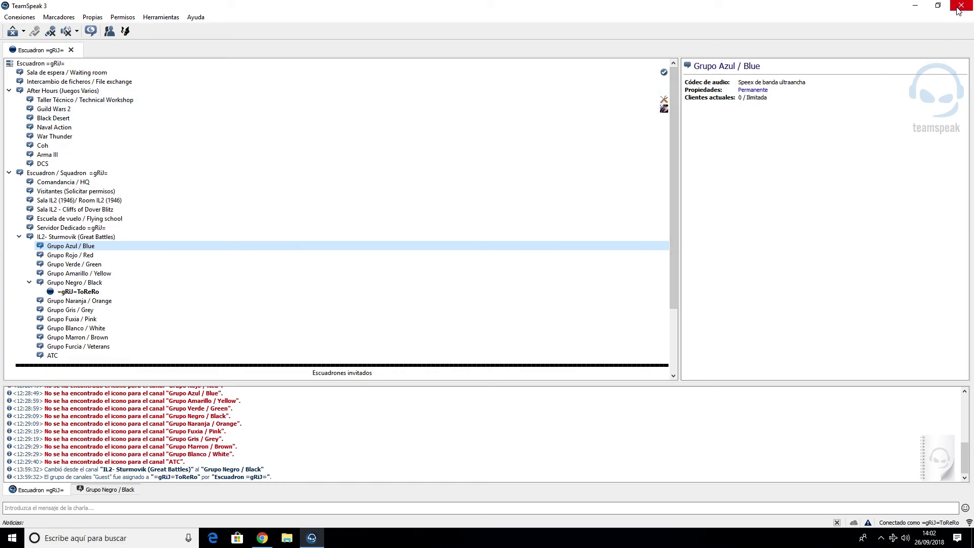
{"action": "key", "text": "alt+z"}
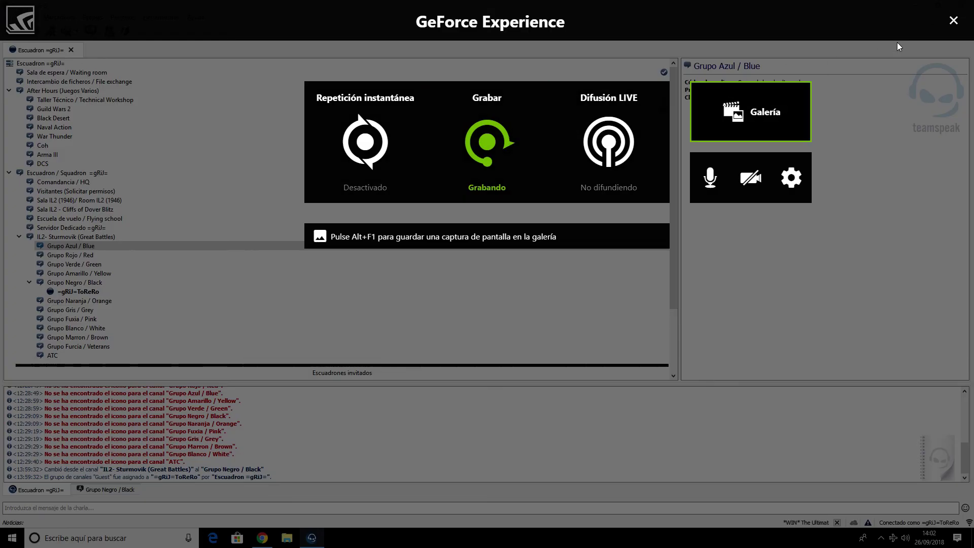
{"action": "left_click", "coordinate": [500, 152]}
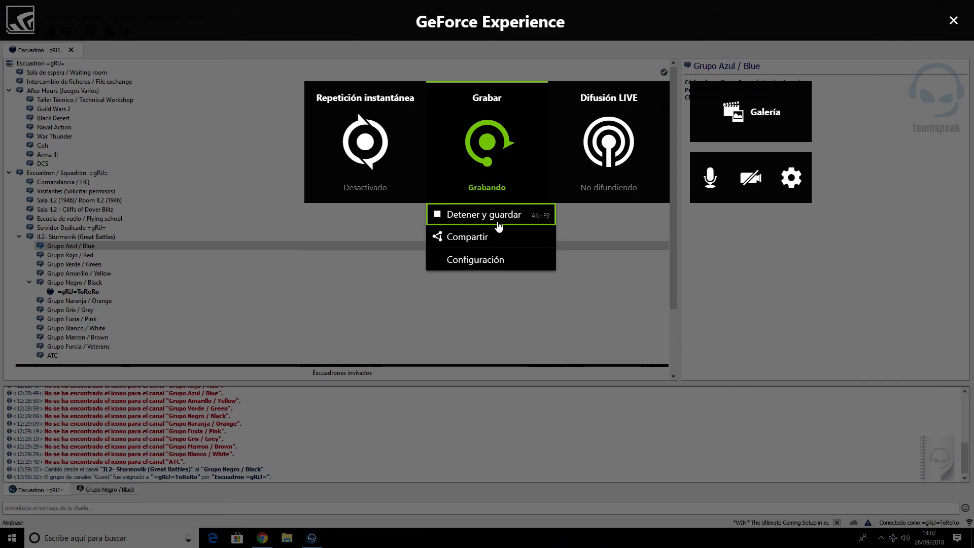